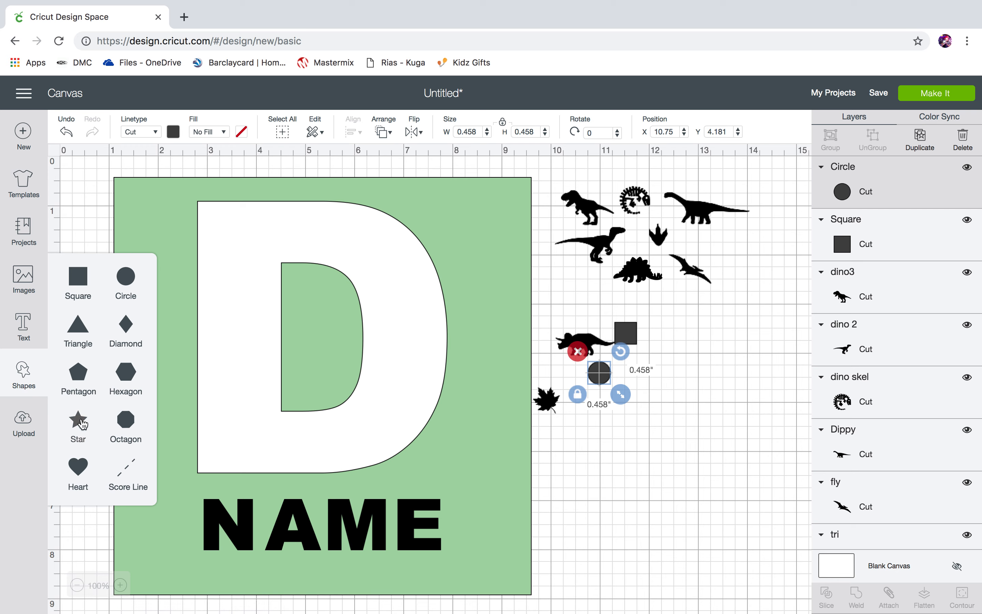
Insert a star shape, shrink it to a small size and place it below the dinosaur images beside the green square
left_click(81, 426)
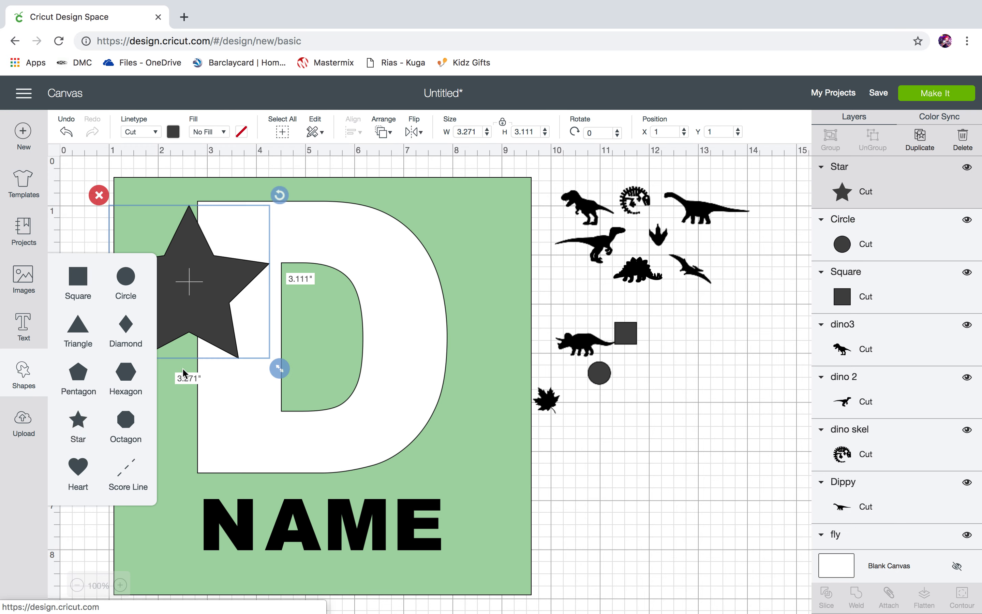
left_click_drag(188, 287, 640, 494)
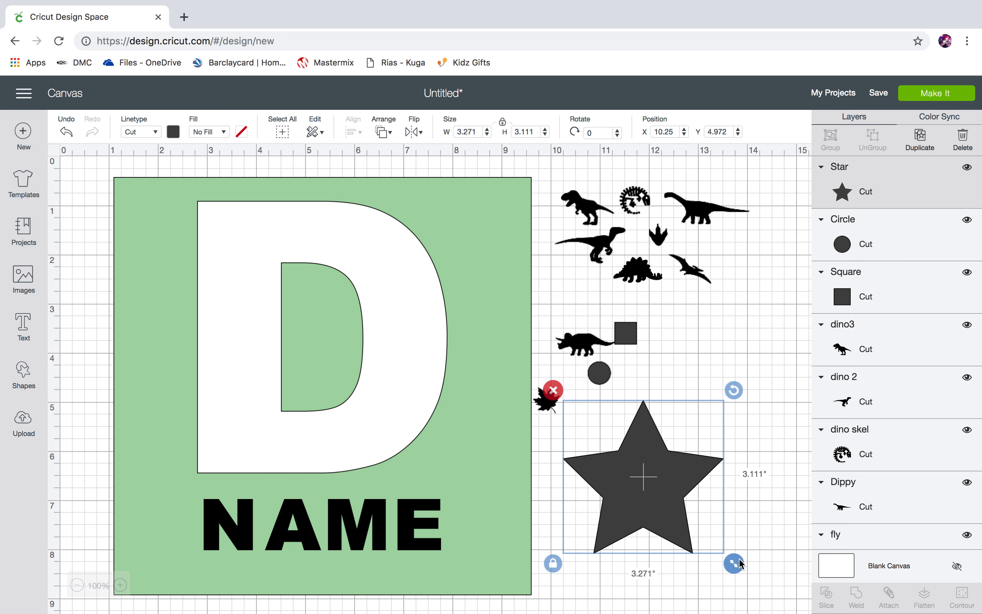
left_click_drag(734, 563, 608, 431)
left_click_drag(582, 418, 577, 278)
Gather the triceratops, small square, circle and leaf into the cluster of dinosaur images beside the green square
left_click_drag(585, 344, 713, 246)
left_click_drag(626, 332, 729, 188)
left_click_drag(600, 373, 734, 275)
left_click_drag(545, 401, 756, 232)
Duplicate the whole cluster of dinosaurs and small shapes and place the copy below the originals
left_click_drag(786, 313, 552, 167)
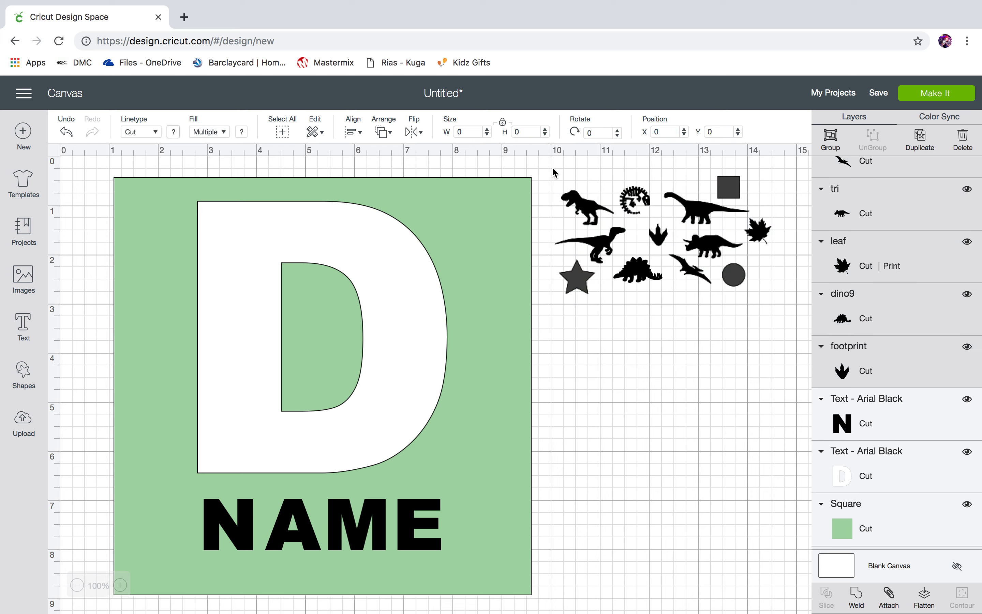
left_click(922, 140)
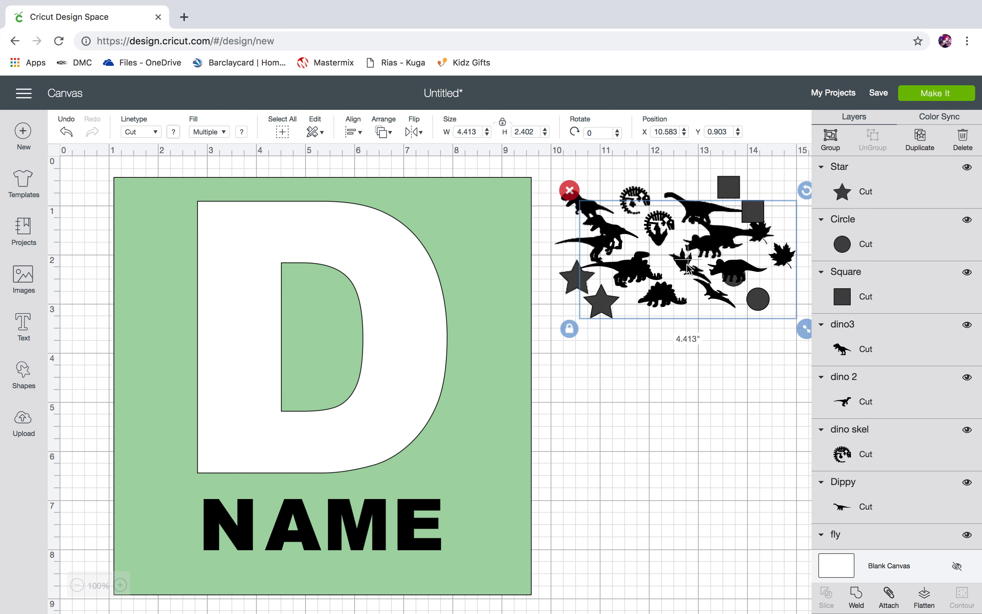
left_click_drag(686, 280, 674, 444)
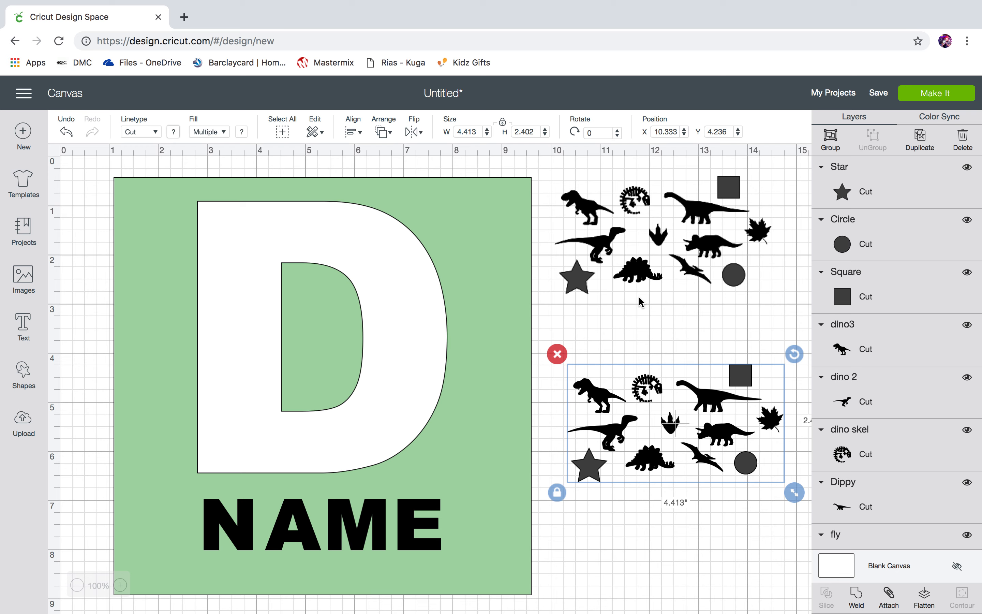
left_click(636, 316)
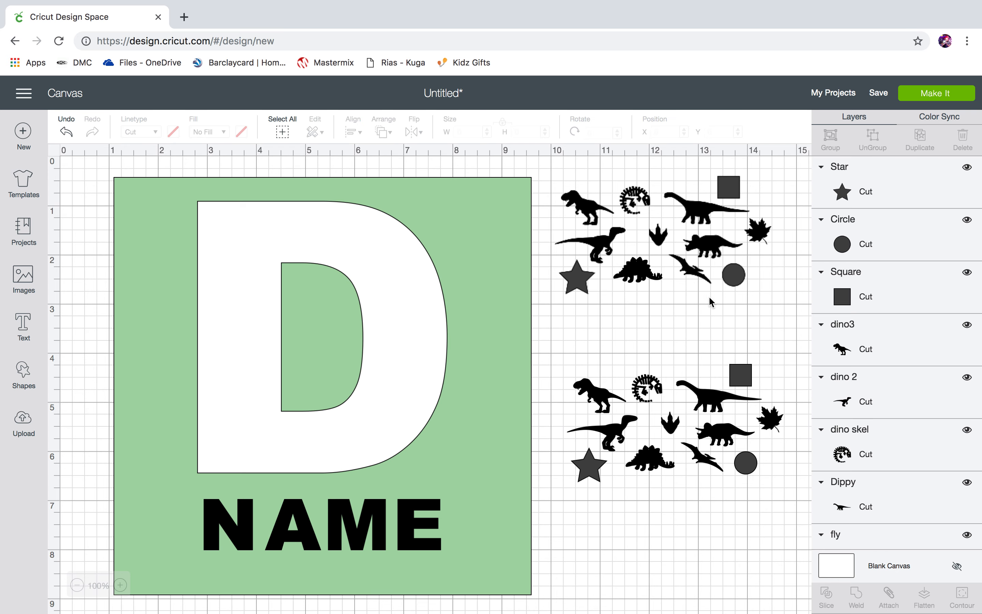
Place the copied long-necked dinosaur on the upper stem of the letter D, rotated about 83.92°
left_click_drag(709, 400, 267, 360)
left_click_drag(319, 333, 298, 409)
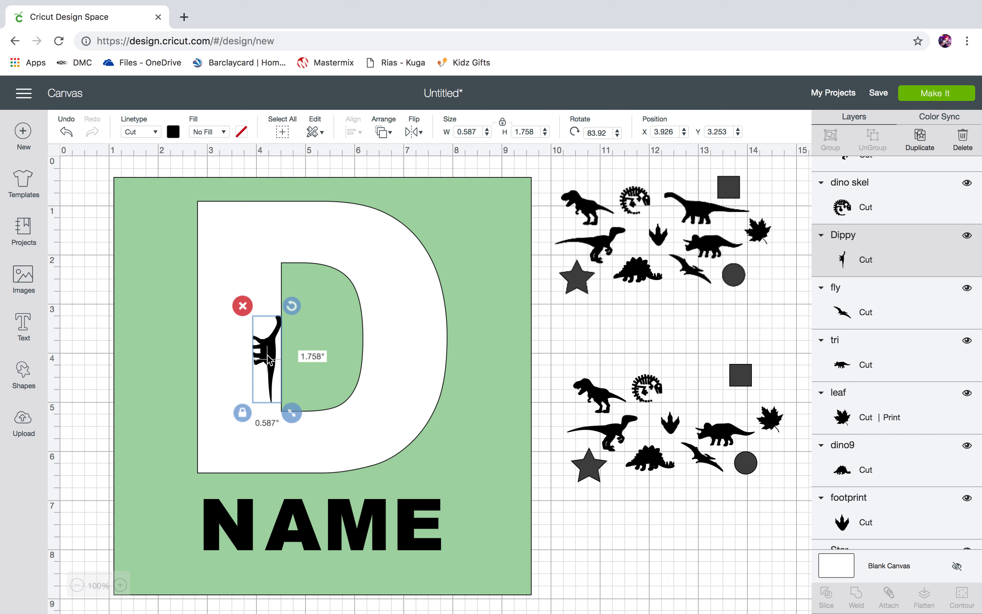
left_click_drag(267, 351, 268, 281)
left_click(268, 286)
Place the raptor below the D's inner opening and the stegosaurus on the upper curve, rotating the stegosaurus about 40.2°
left_click_drag(619, 430, 348, 416)
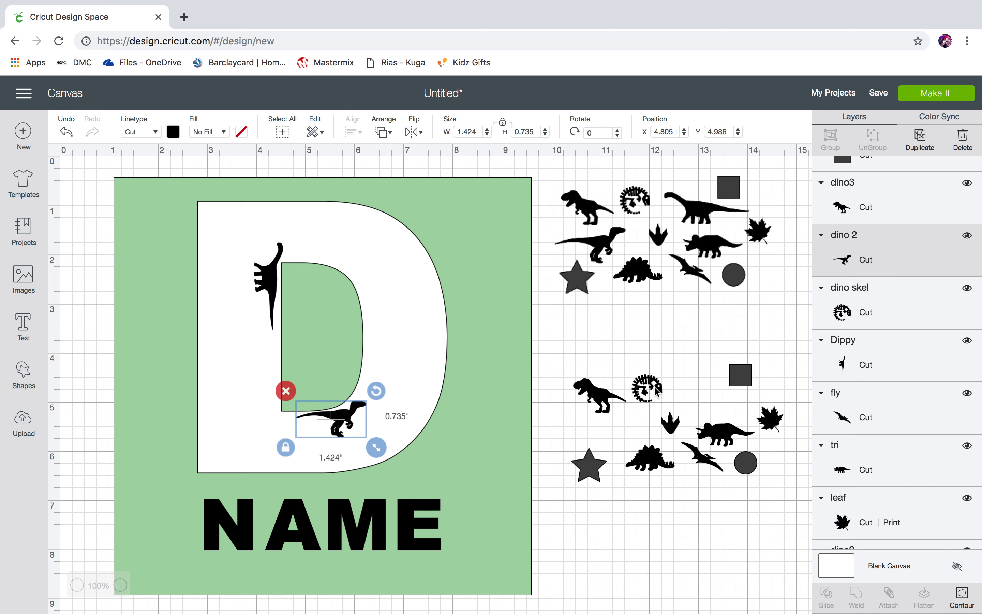
left_click_drag(627, 450, 356, 236)
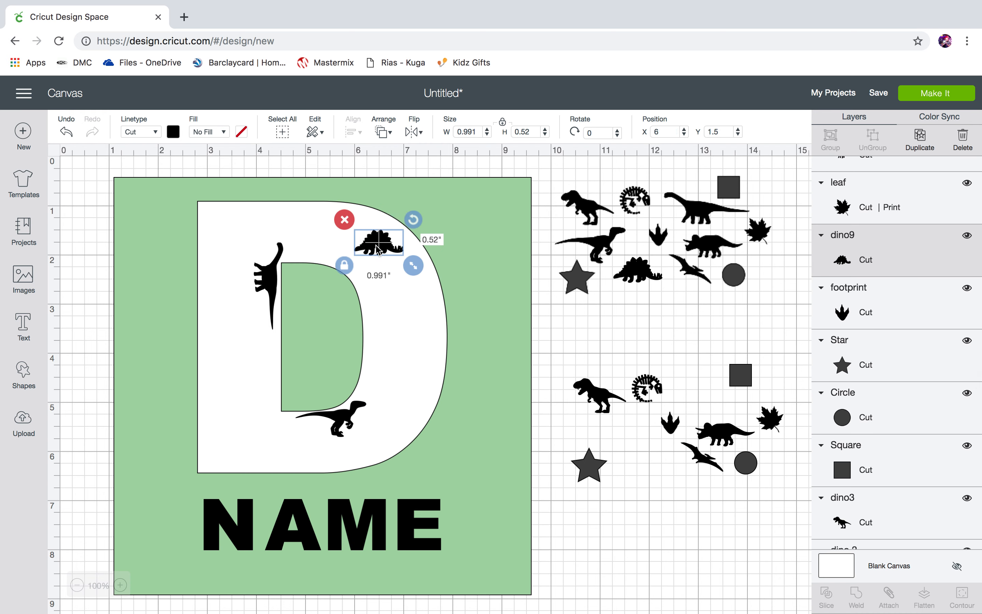
left_click_drag(414, 219, 385, 242)
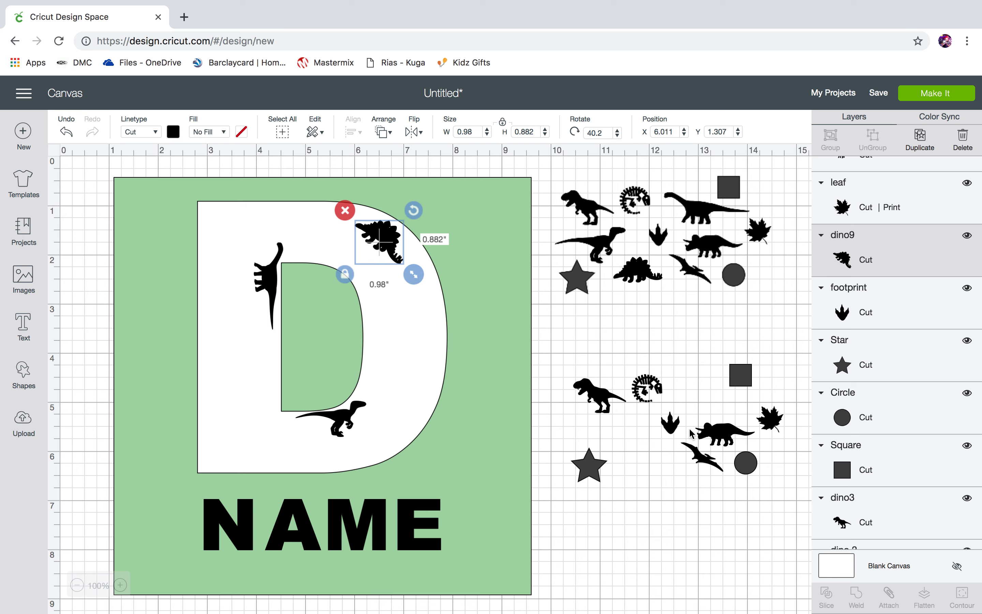
Set the copied star and footprint apart, enlarge the footprint to about 0.536 by 0.639 inches and duplicate it four times
left_click_drag(671, 427, 655, 537)
left_click_drag(589, 467, 612, 362)
left_click_drag(632, 514, 592, 477)
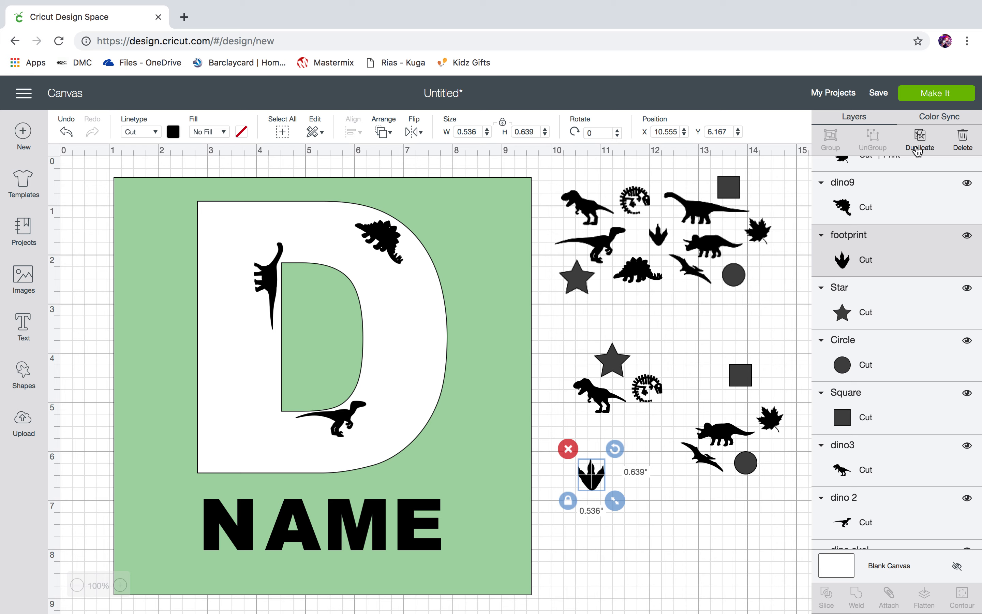
left_click(921, 144)
left_click(920, 143)
left_click(920, 144)
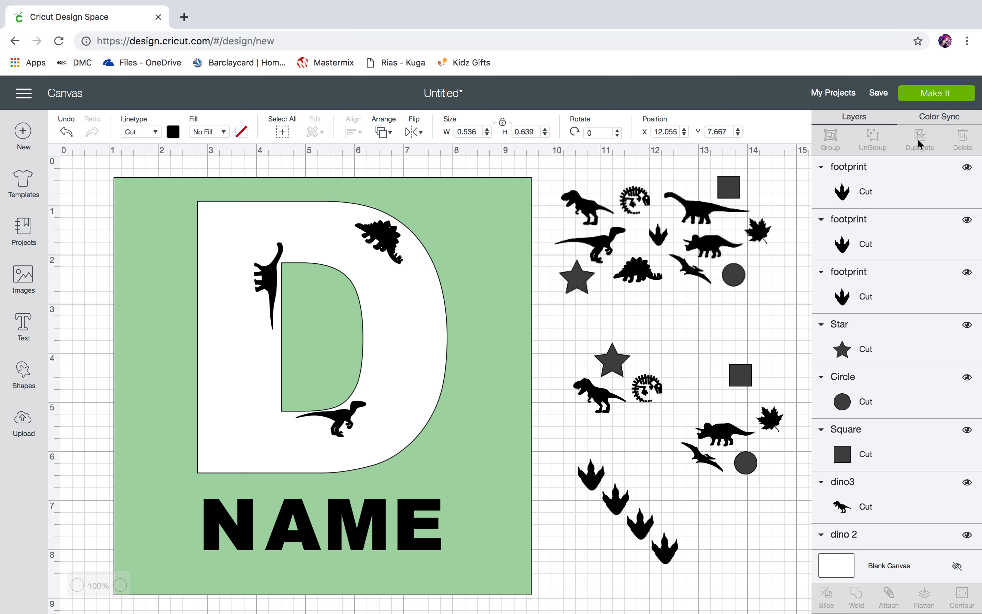
left_click(920, 144)
Arrange the five footprints in a staggered trail up the lower stem of the letter D
left_click_drag(592, 482, 222, 454)
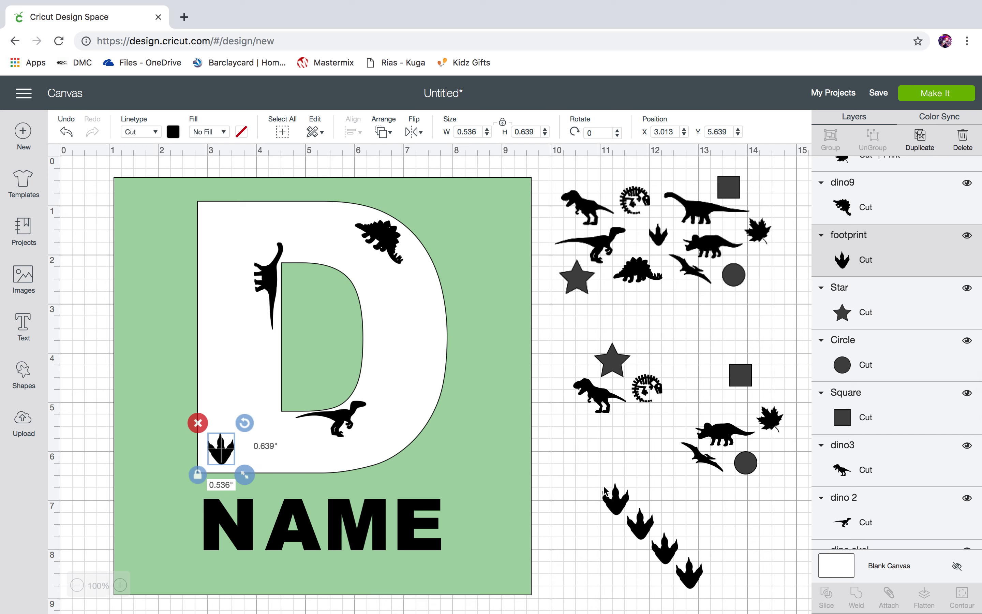
left_click_drag(615, 499, 246, 418)
left_click_drag(652, 522, 225, 386)
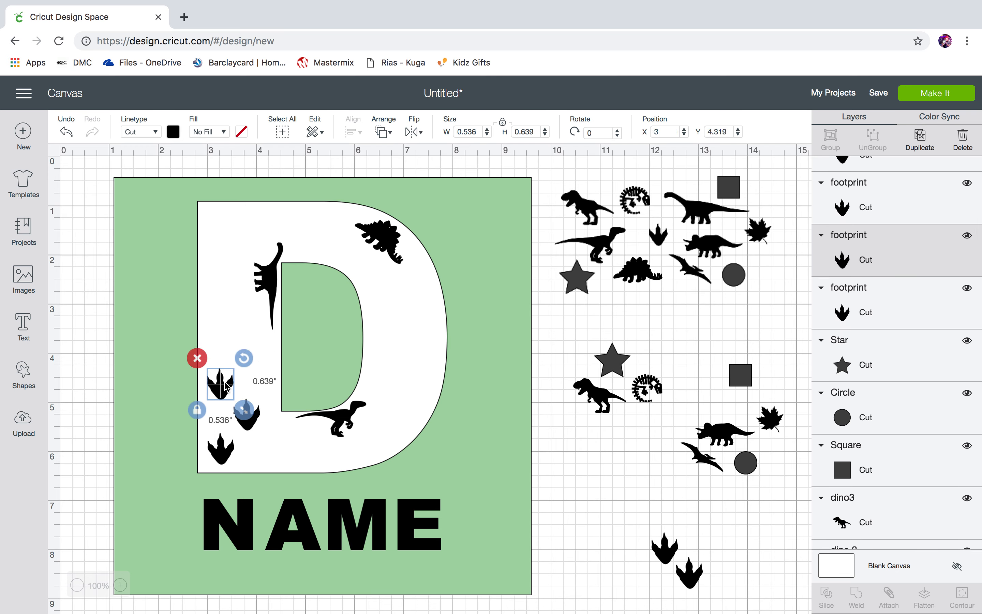
left_click_drag(670, 550, 261, 364)
left_click_drag(689, 576, 223, 337)
Place the dinosaur skeleton at the base of the D and the square, shrunk to about 0.236 inches, beside the stegosaurus
left_click_drag(648, 388, 274, 454)
left_click_drag(741, 375, 413, 371)
left_click_drag(435, 391, 410, 247)
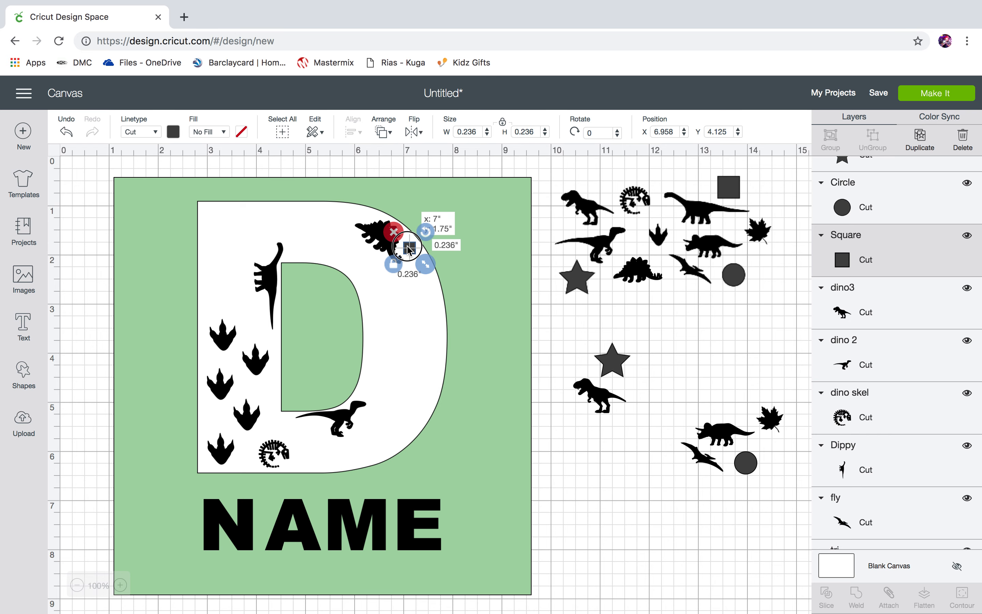
Place the shrunken circle beside the footprints and the T. rex, rotated to about 245.65°, along the D's inner curve
left_click_drag(747, 467, 685, 505)
left_click_drag(667, 486, 269, 393)
left_click_drag(600, 395, 399, 345)
left_click_drag(438, 319, 361, 324)
left_click_drag(398, 341, 385, 348)
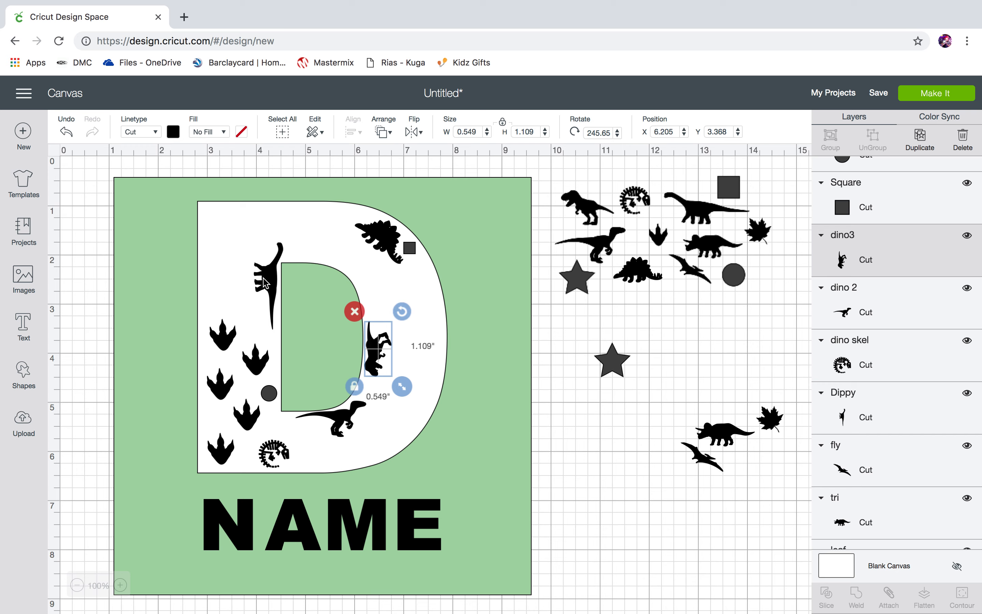
Place the rotated pterodactyl along the D's outer curve and the star on the lower curve
left_click_drag(712, 466, 449, 310)
left_click_drag(409, 313, 429, 286)
left_click_drag(612, 361, 400, 391)
Place the triceratops above the D's inner opening, tilt it about 14.75° and flip it upside down
left_click_drag(716, 434, 317, 249)
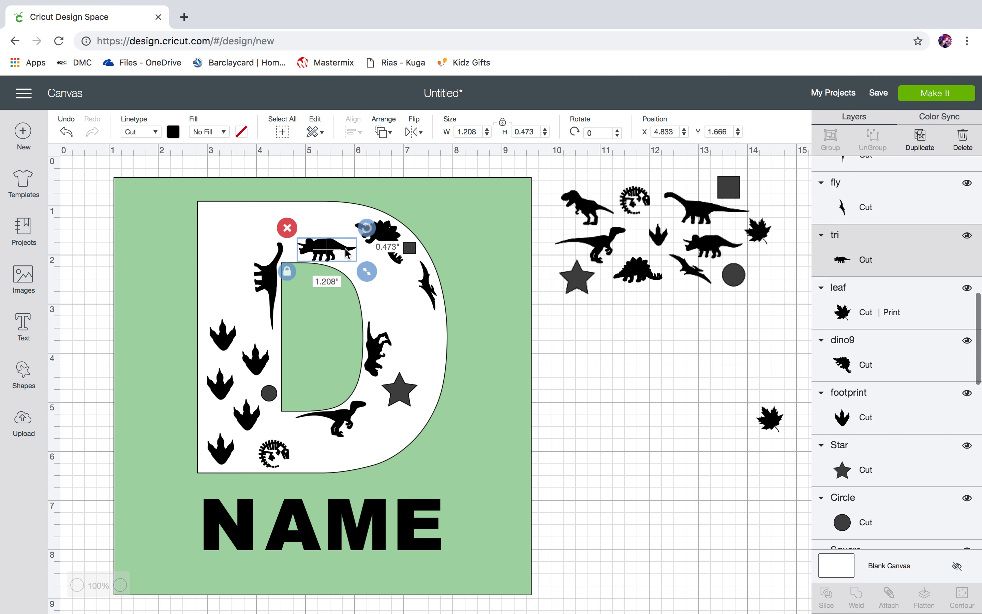
left_click_drag(367, 228, 371, 239)
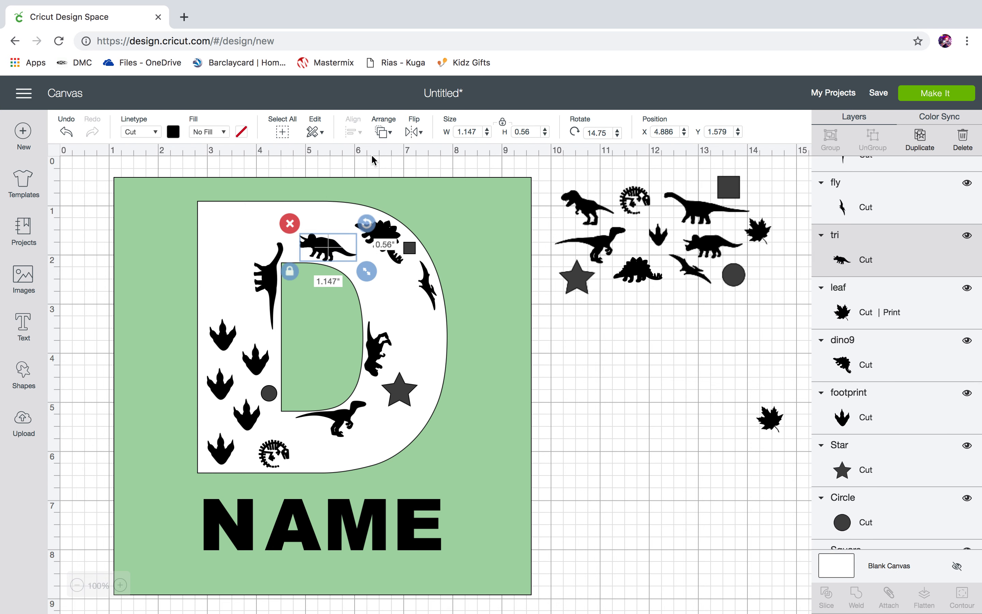
left_click(422, 133)
left_click(448, 176)
left_click_drag(339, 254, 351, 264)
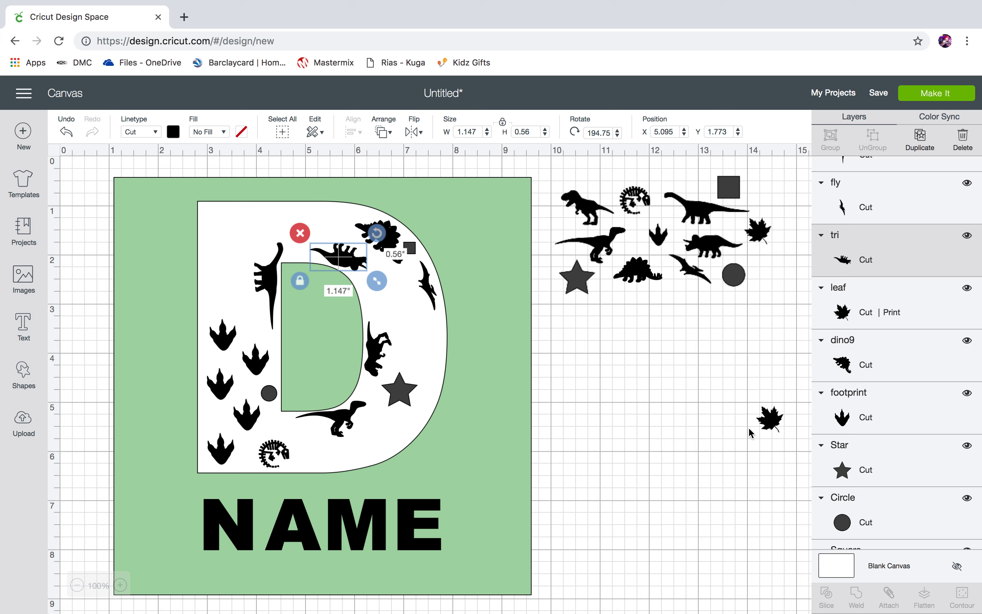
Place the copied leaf at the base of the D next to the dinosaur skeleton
left_click(770, 422)
left_click_drag(770, 421, 320, 457)
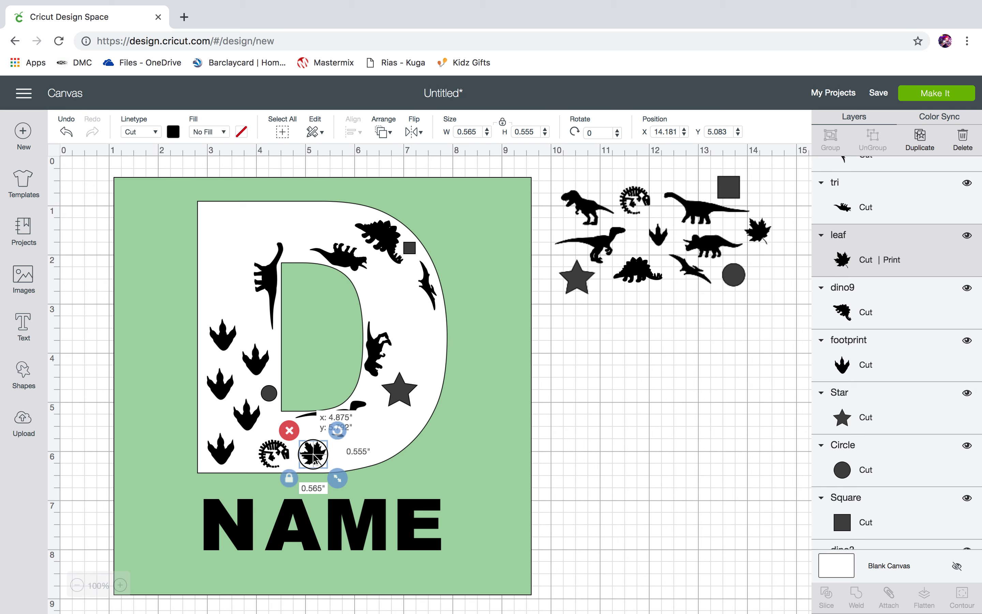
left_click(616, 410)
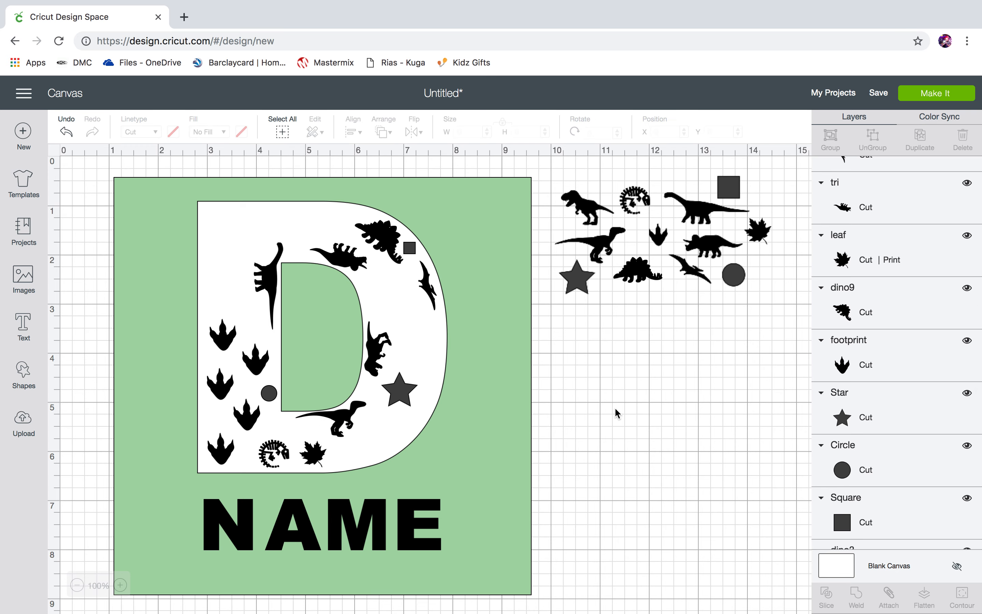
left_click_drag(779, 298, 587, 204)
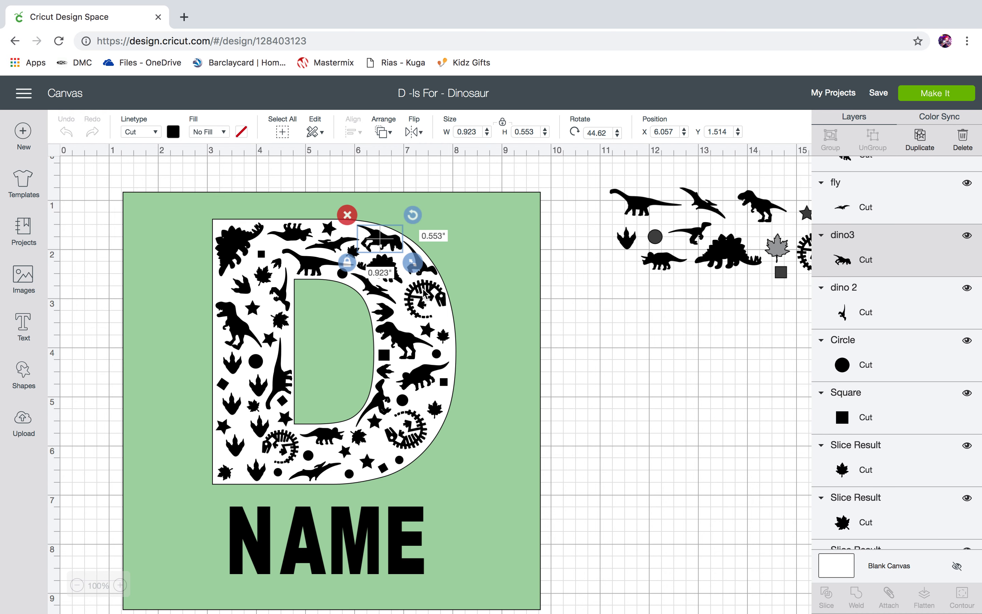
left_click(589, 307)
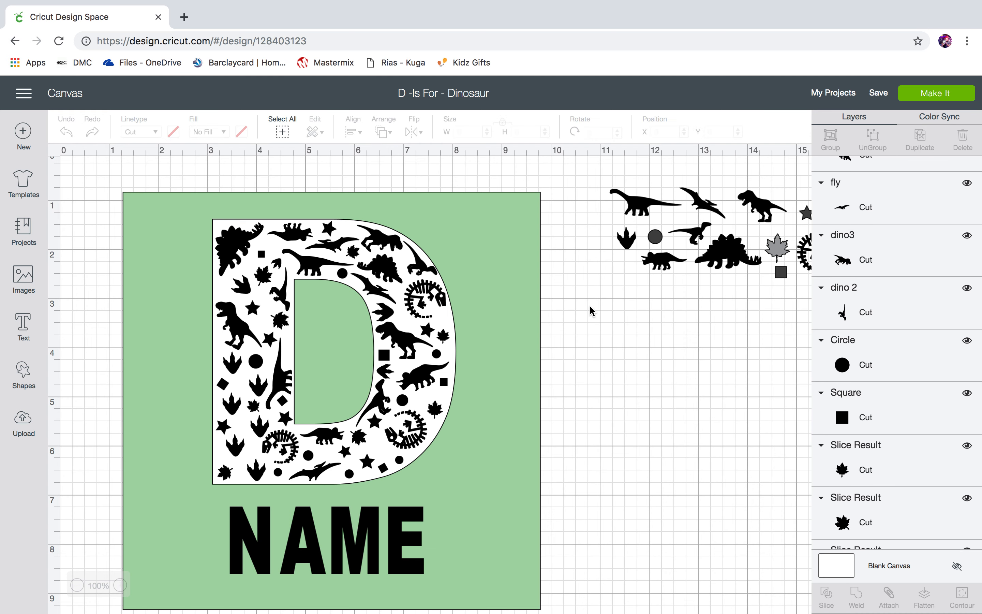
Preview how the multicoloured design is split across cutting mats, examine mats 2 to 4 and return to the canvas
left_click(934, 94)
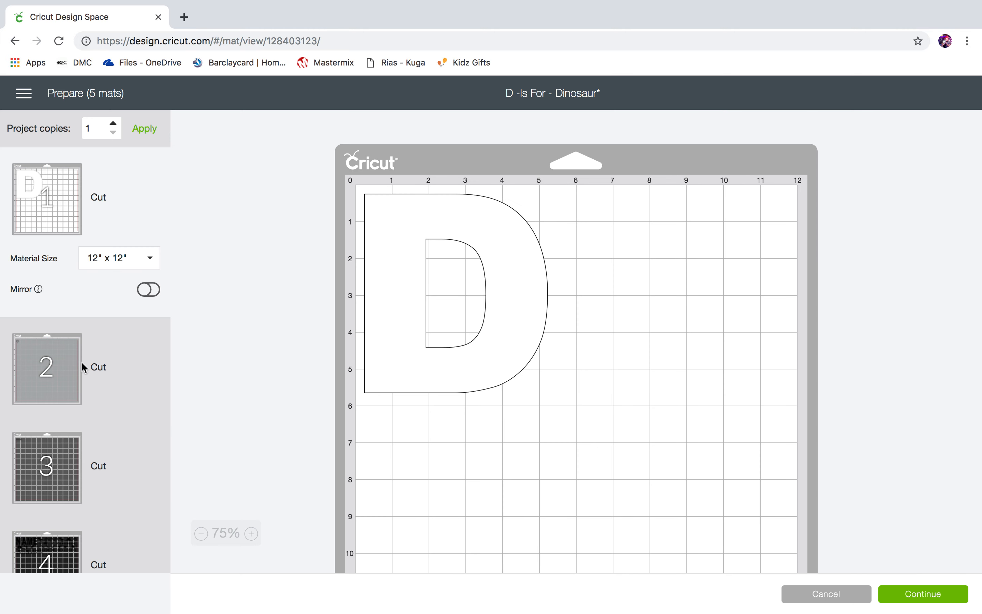
left_click(47, 368)
left_click(48, 466)
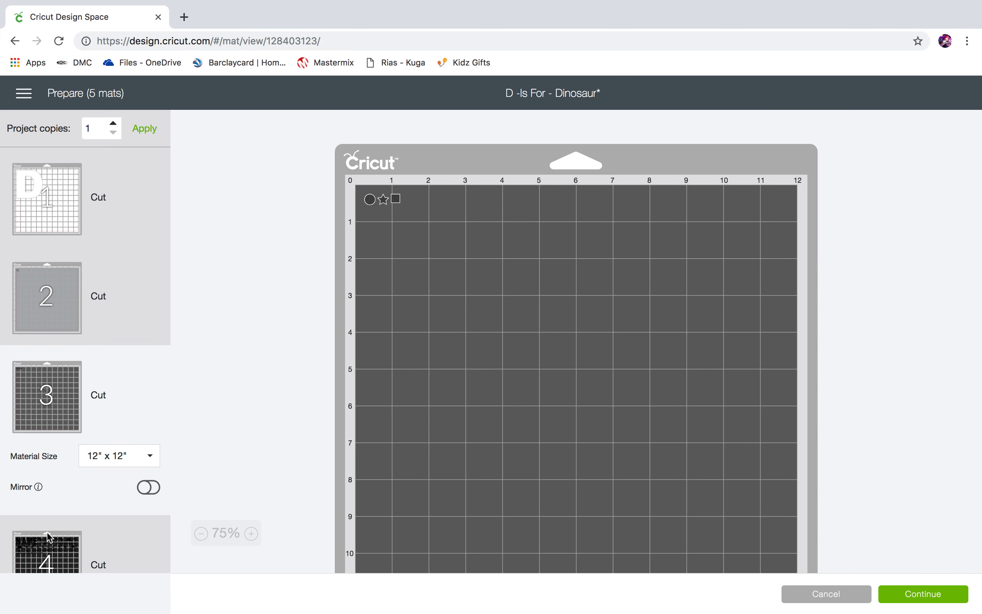
left_click(48, 546)
left_click(827, 595)
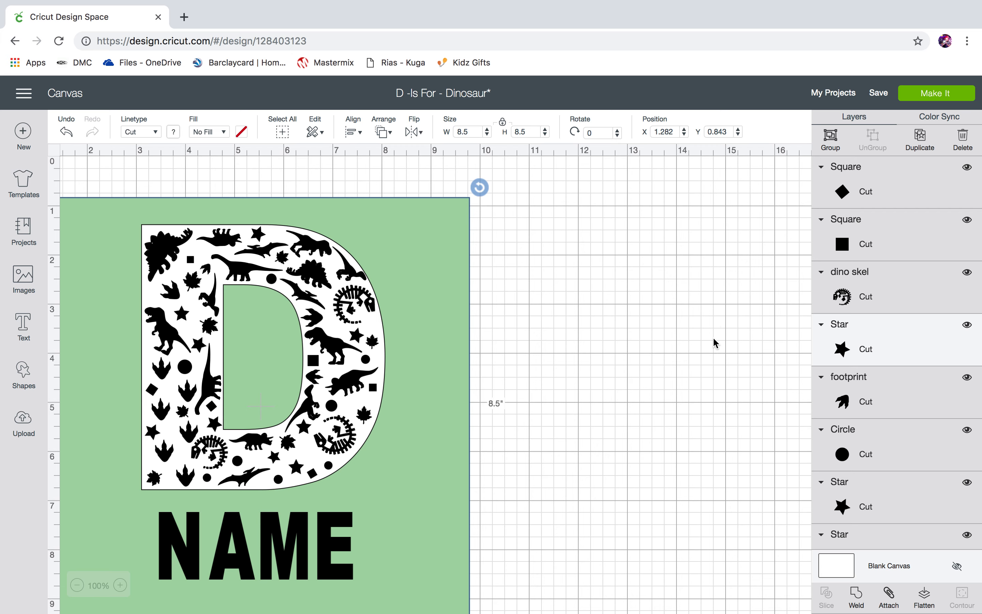
Try attaching all the selected pieces of the design together, and undo the attachment
scroll(714, 343, "down", 2)
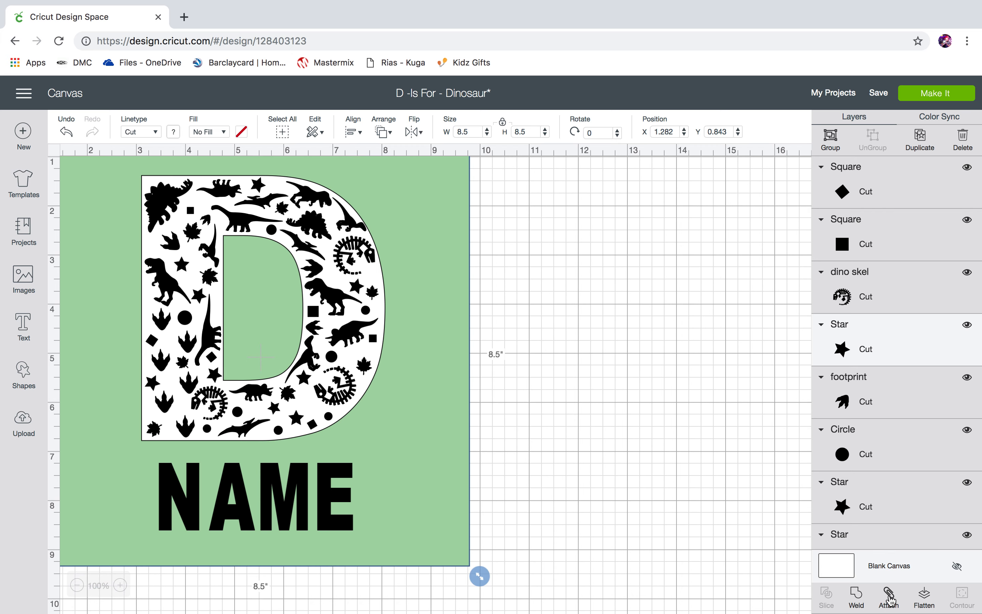
left_click(889, 599)
left_click(67, 132)
scroll(596, 341, "up", 2)
scroll(596, 341, "down", 2)
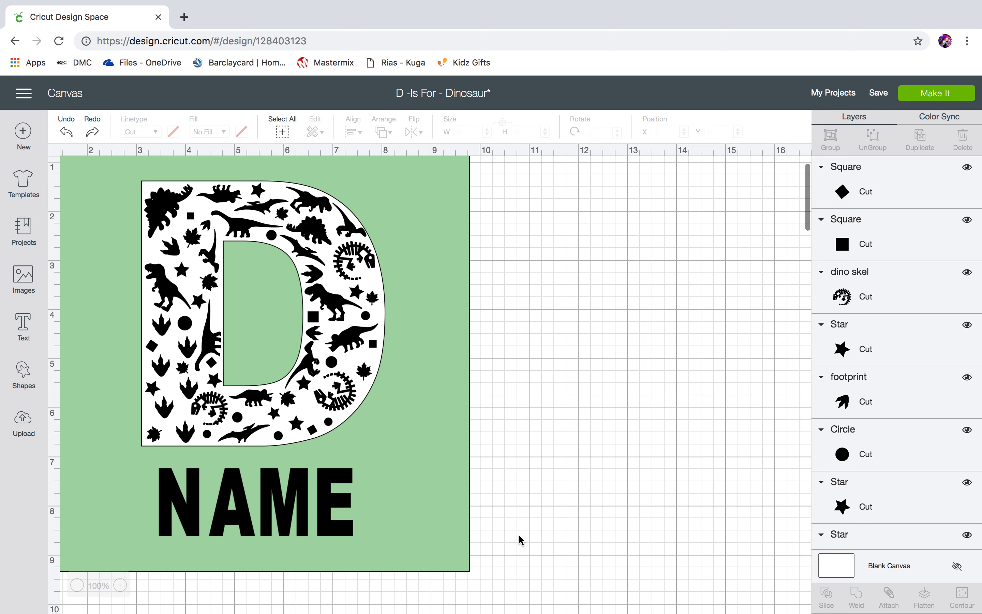
Preview the cutting mat for the all-green version of the design with the solid letter D hidden
left_click_drag(507, 587, 212, 161)
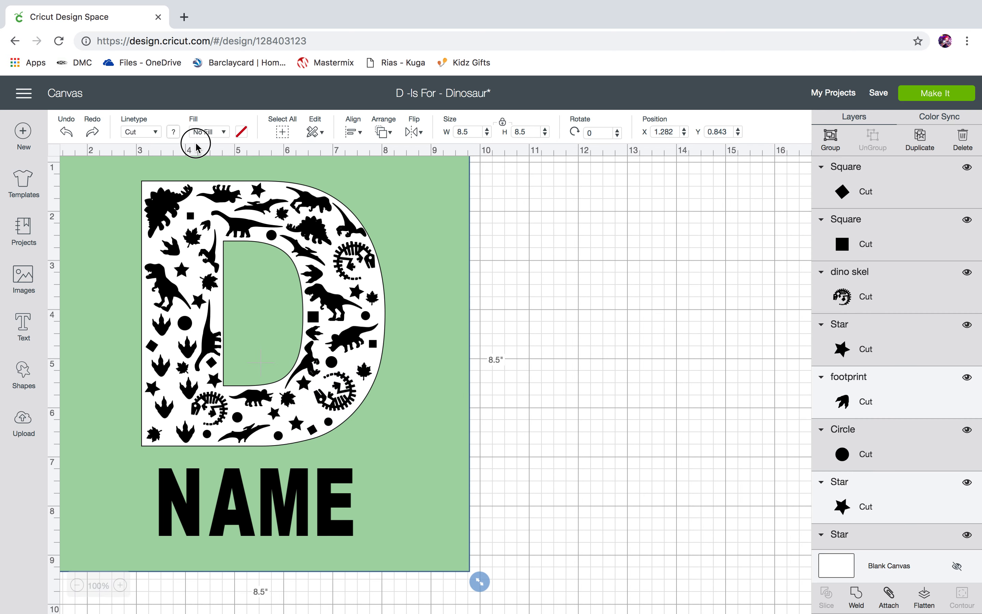
left_click(565, 450)
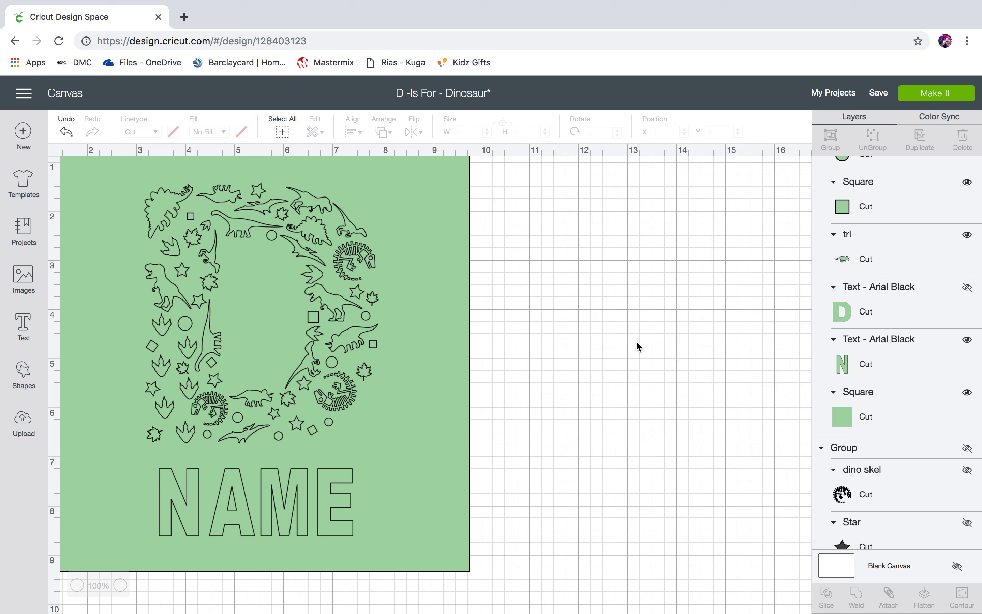
left_click(937, 93)
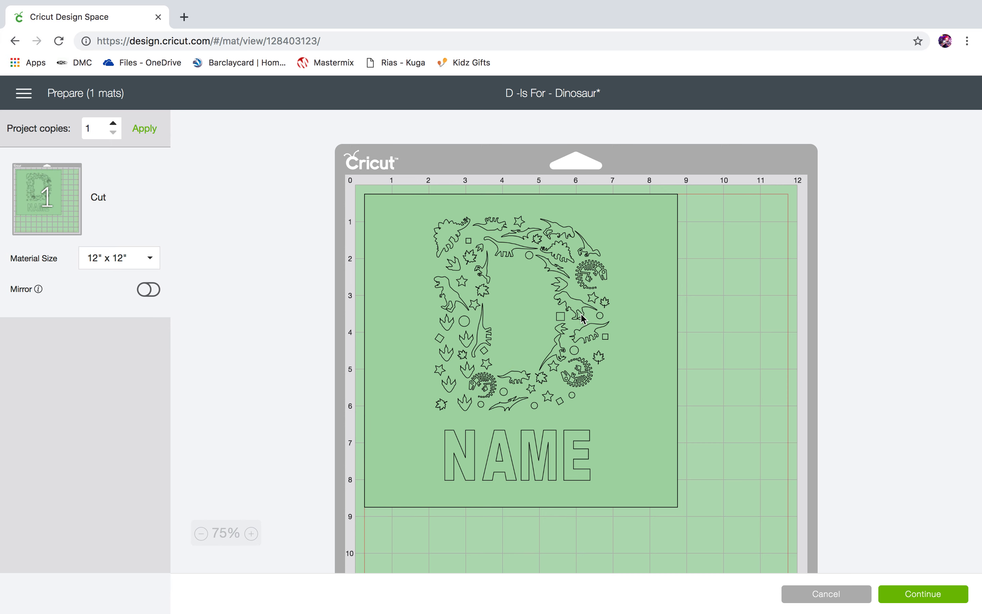